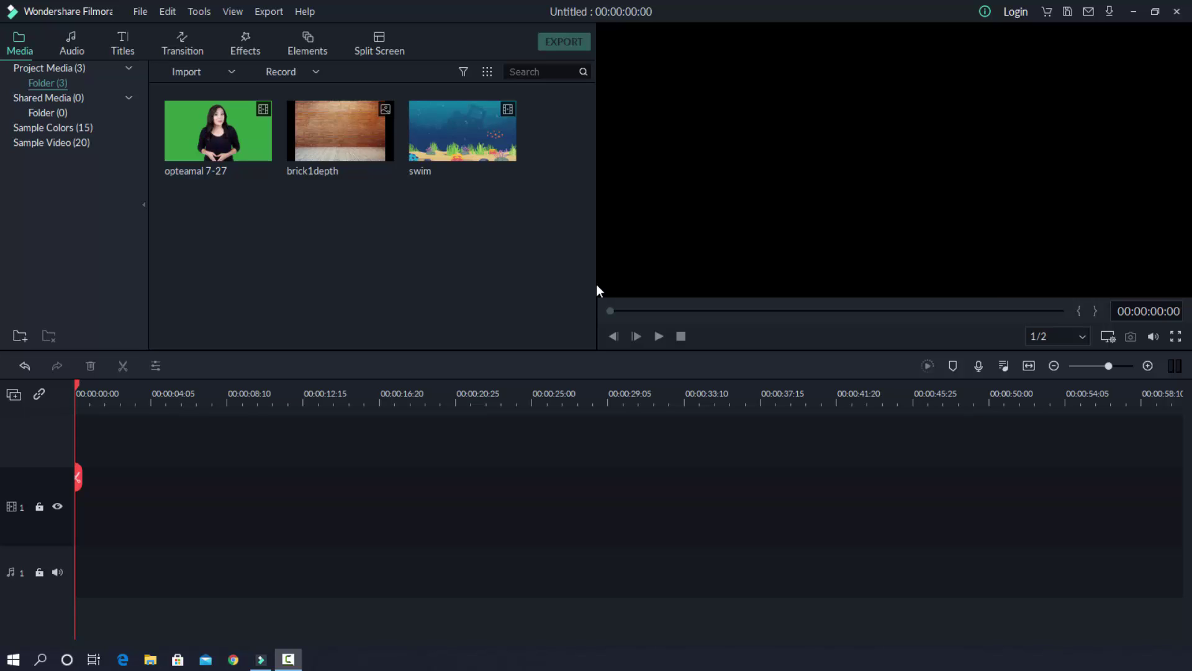
# Place the swim clip at the start of track 1 and the opteamal 7-27 clip above it on track 2.
pyautogui.moveTo(337, 135)
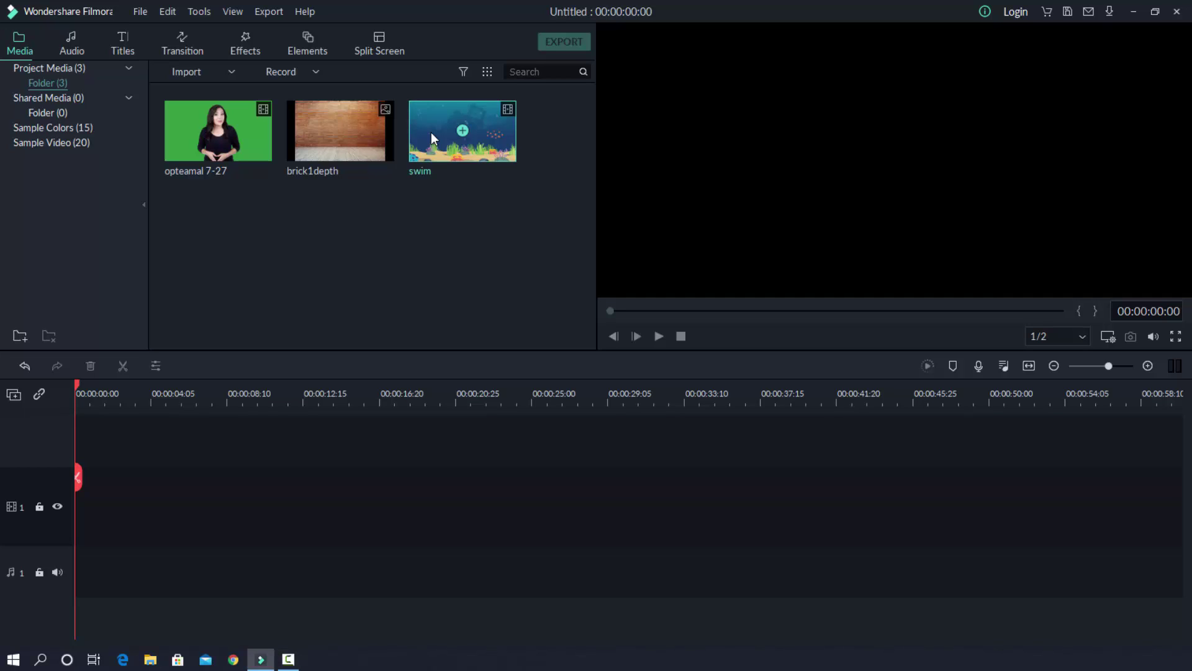
pyautogui.moveTo(432, 138); pyautogui.dragTo(77, 517)
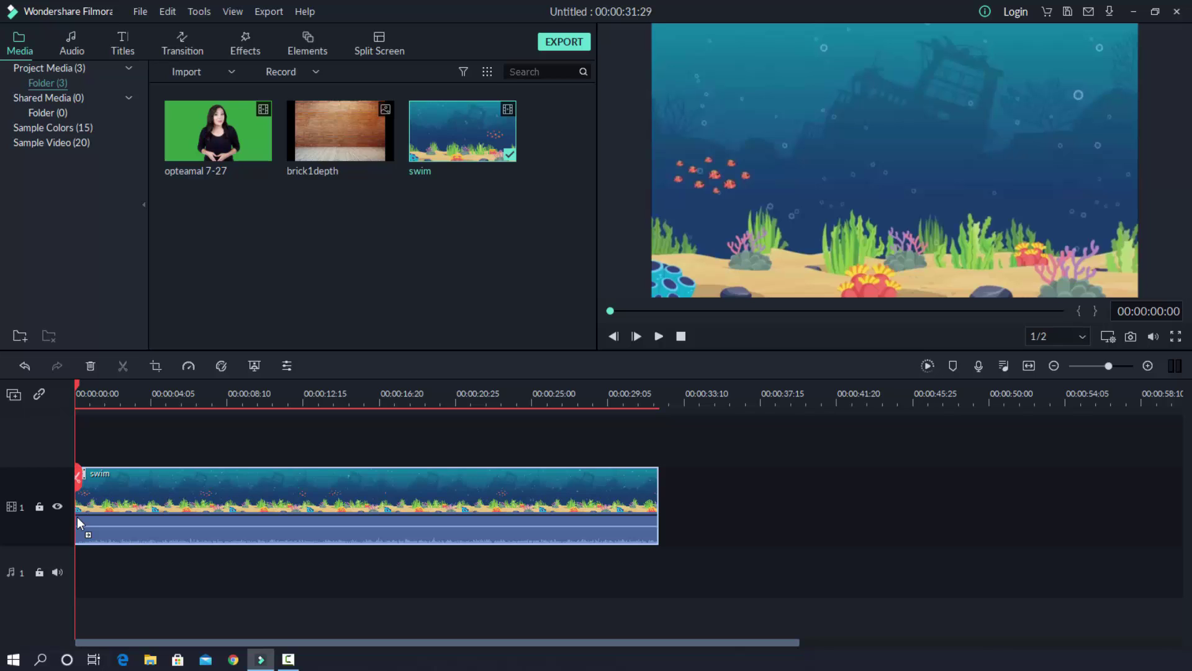
pyautogui.click(656, 338)
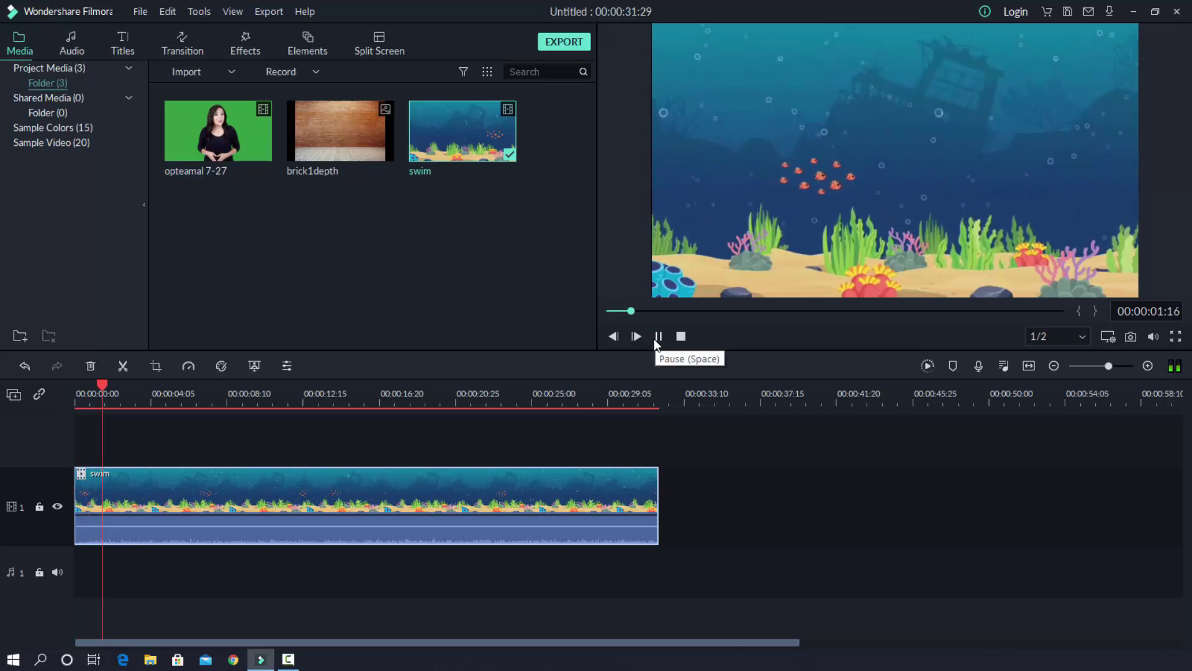
pyautogui.click(655, 339)
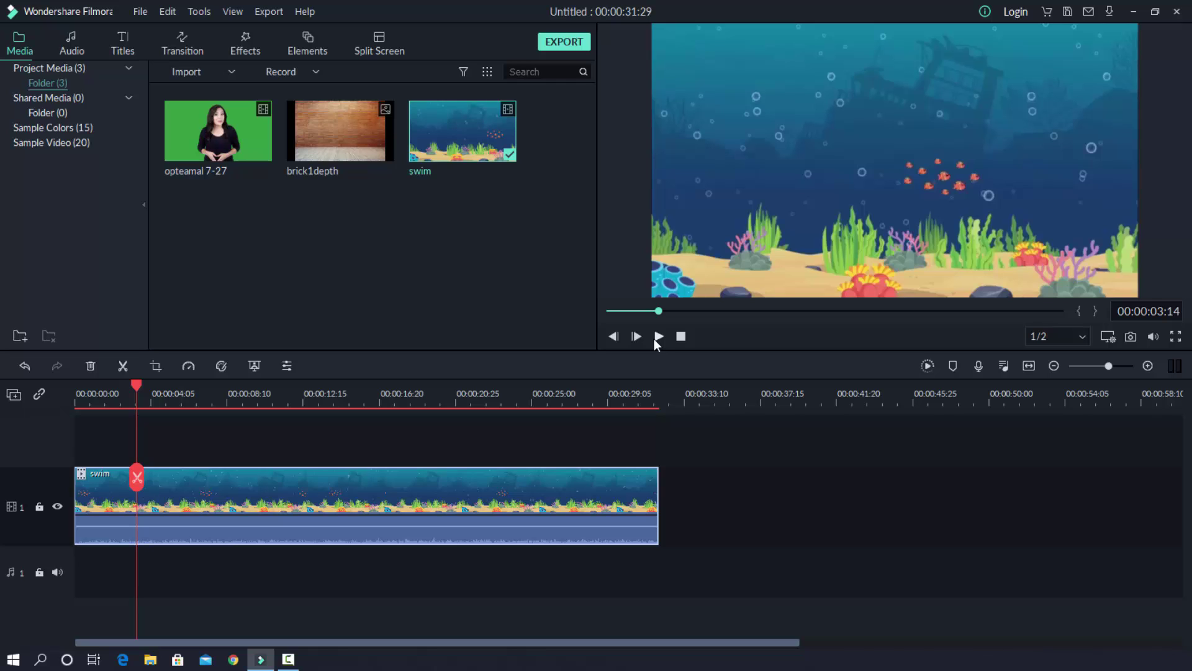
pyautogui.click(175, 143)
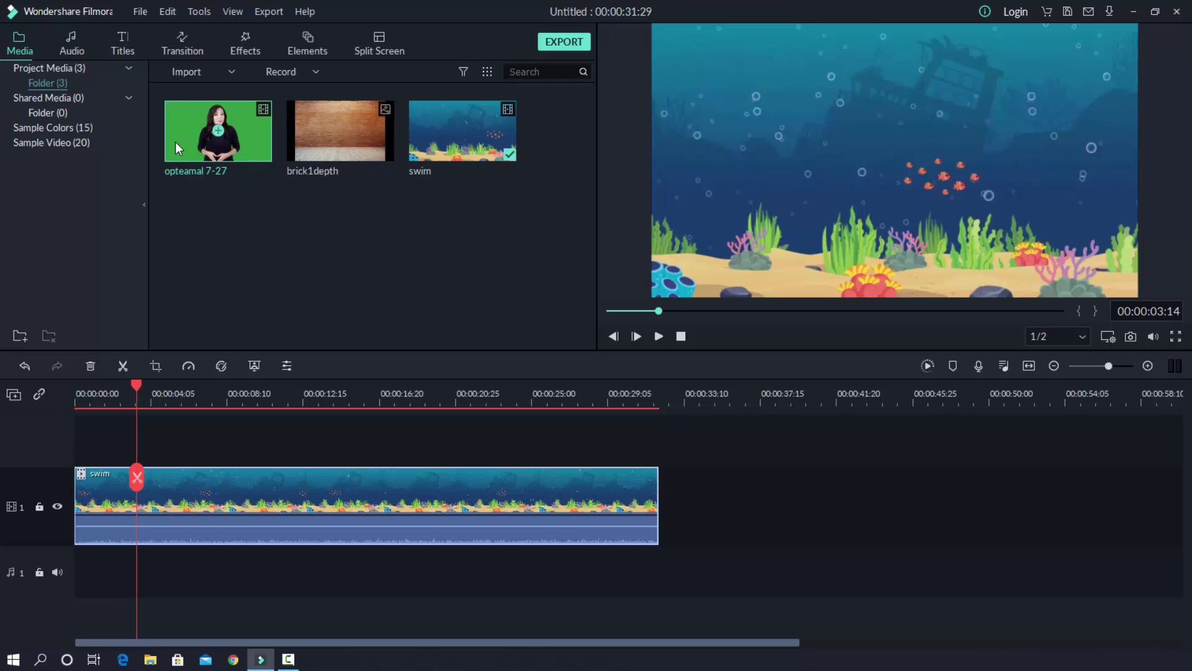
pyautogui.moveTo(175, 141); pyautogui.dragTo(67, 455)
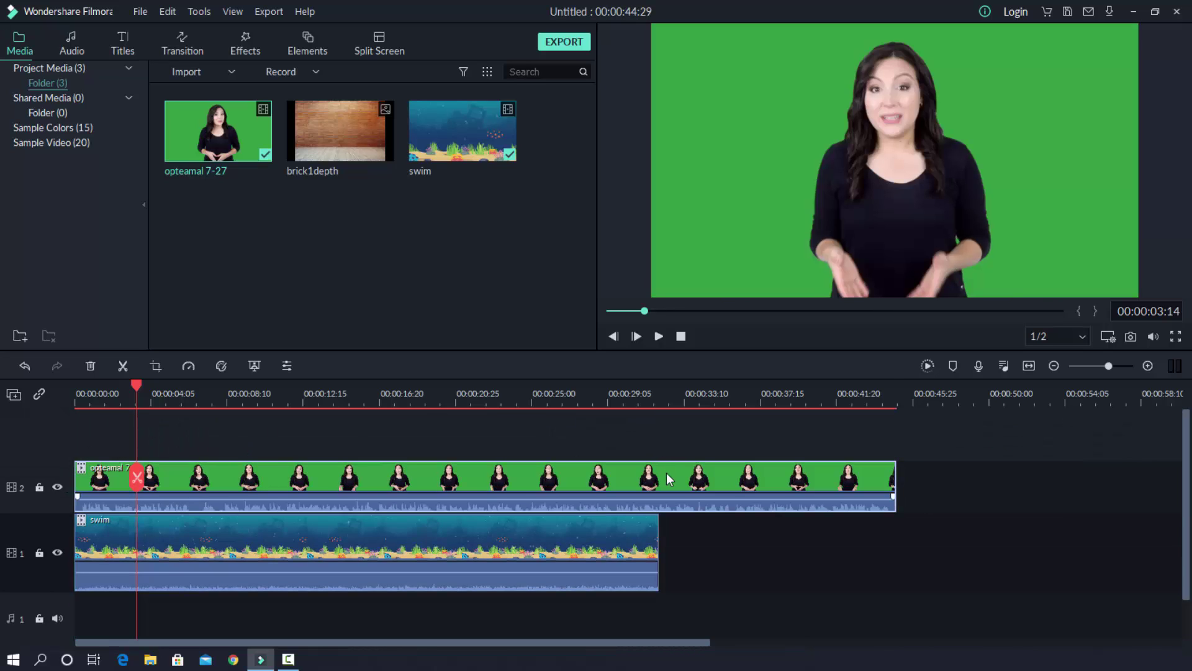
# Append a second swim clip after the first on track 1 and cut it off where the opteamal 7-27 clip ends.
pyautogui.moveTo(463, 143); pyautogui.dragTo(659, 577)
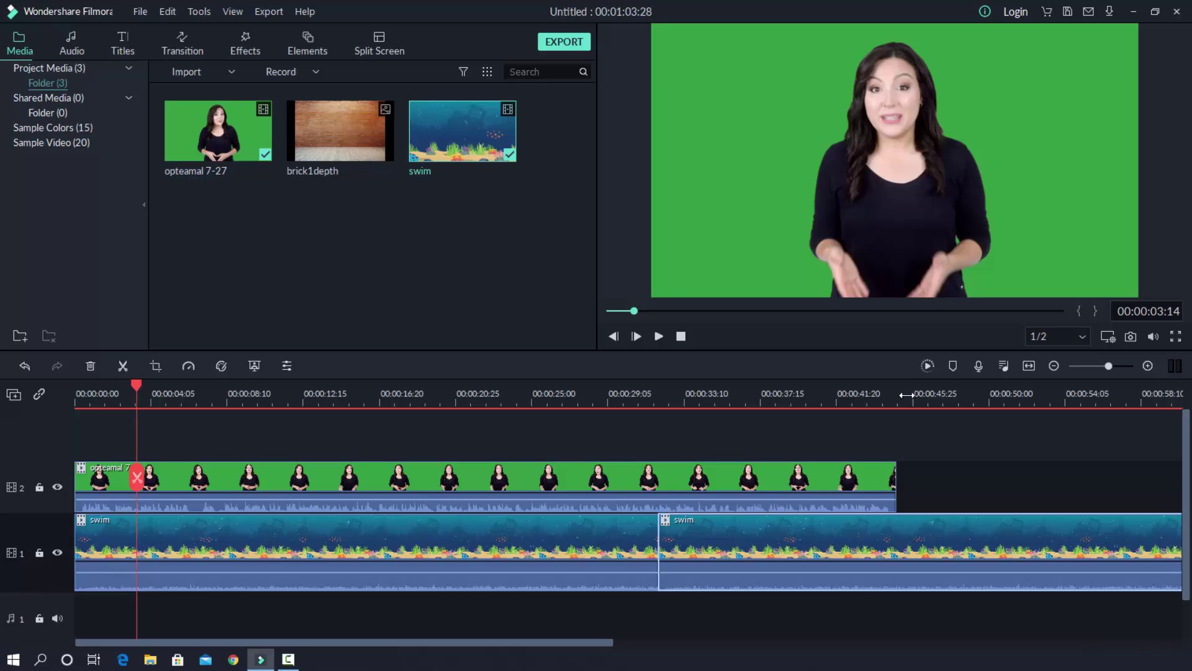
pyautogui.moveTo(906, 395); pyautogui.dragTo(896, 400)
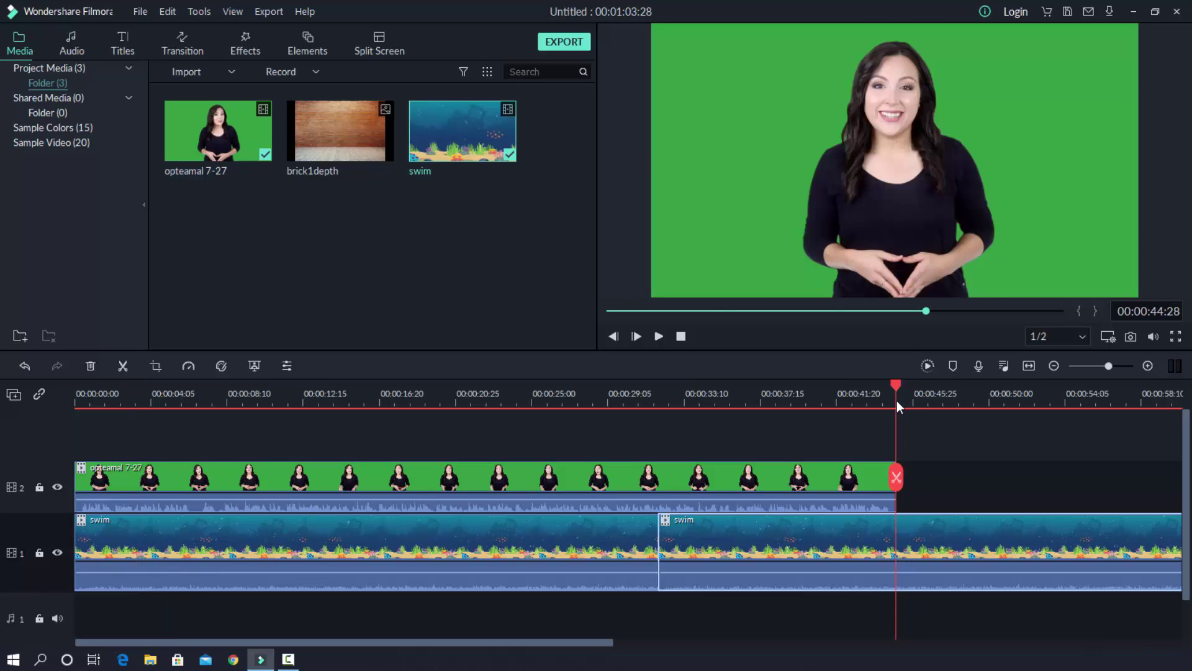
pyautogui.click(895, 484)
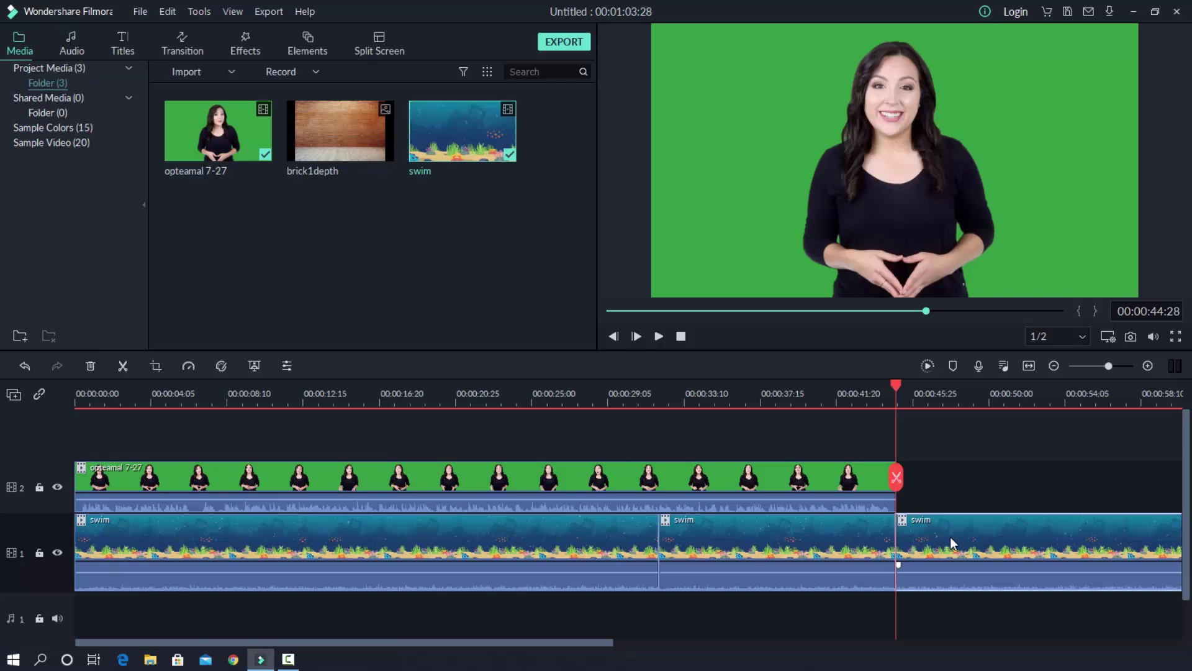
pyautogui.press('Delete')
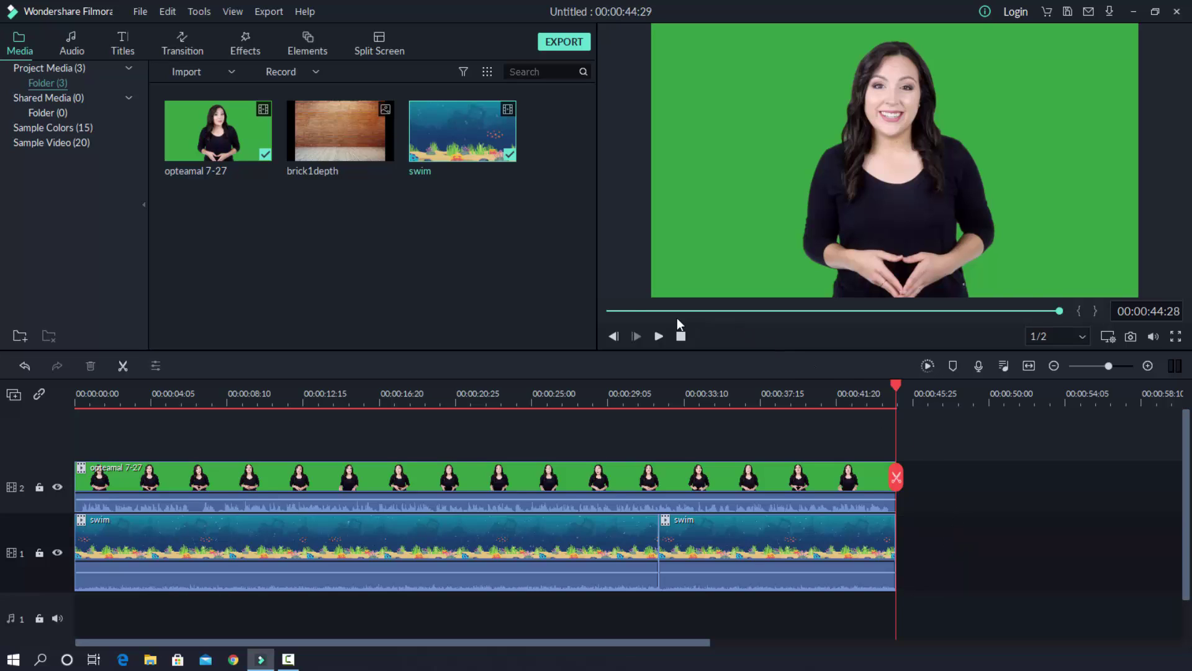
# Play back the opening seconds of the timeline to review the unkeyed green-screen footage.
pyautogui.click(606, 310)
pyautogui.click(658, 336)
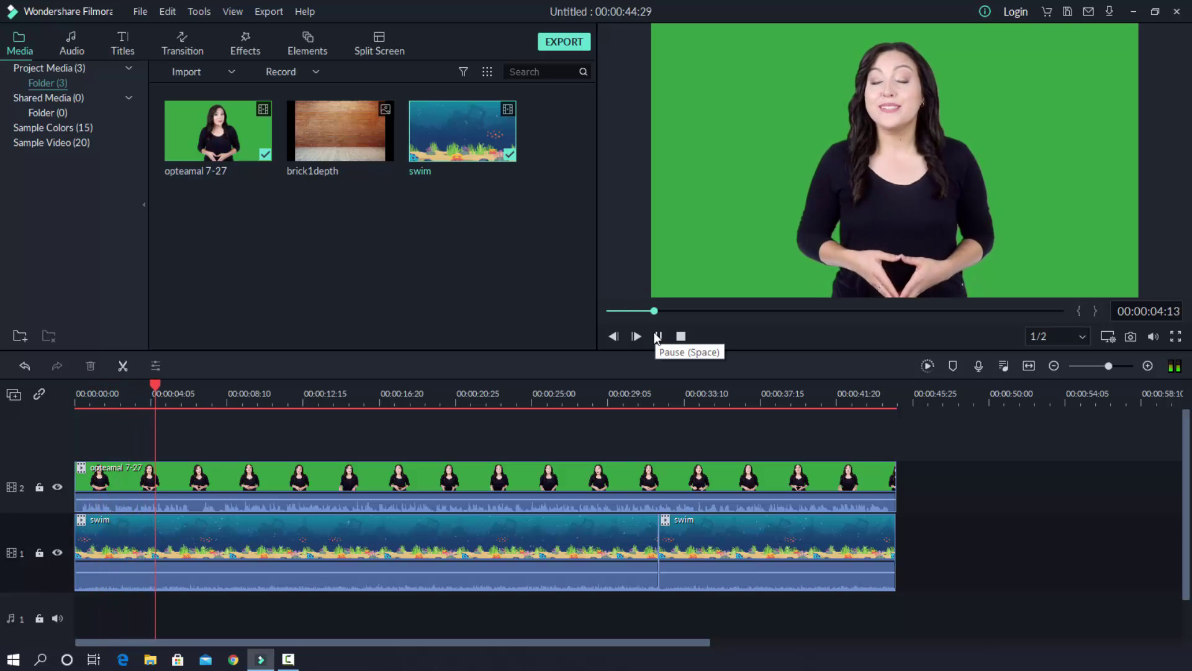
pyautogui.click(657, 336)
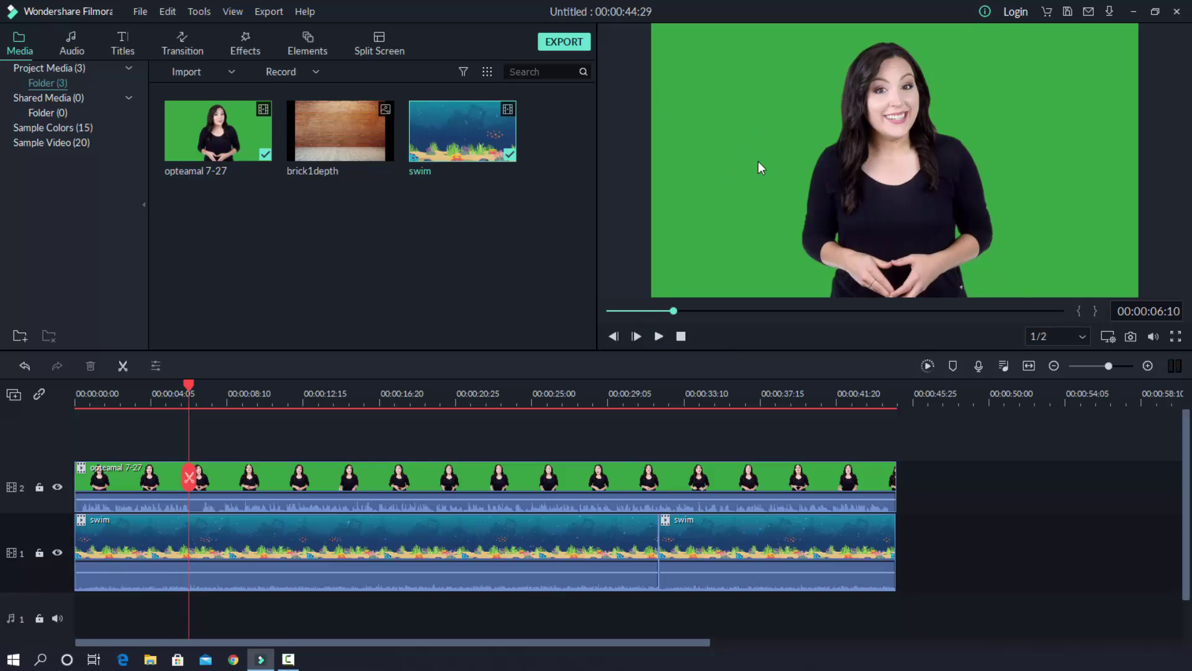
# Apply the Green Screen effect to the opteamal 7-27 clip on track 2.
pyautogui.click(167, 477)
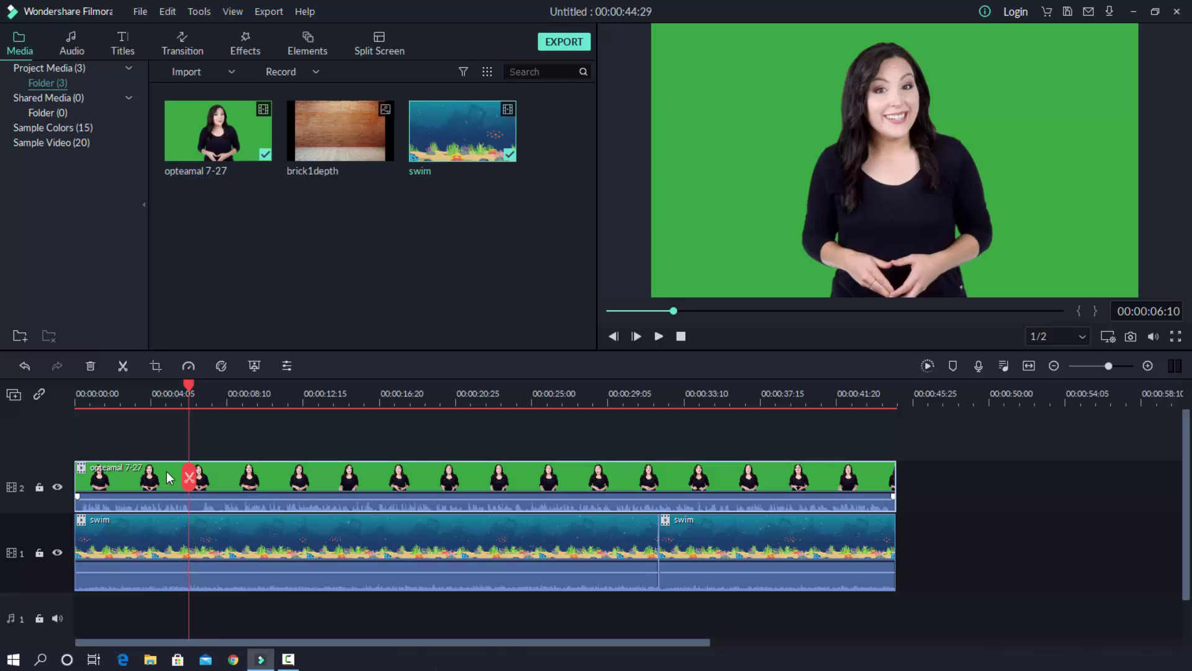
pyautogui.rightClick(167, 477)
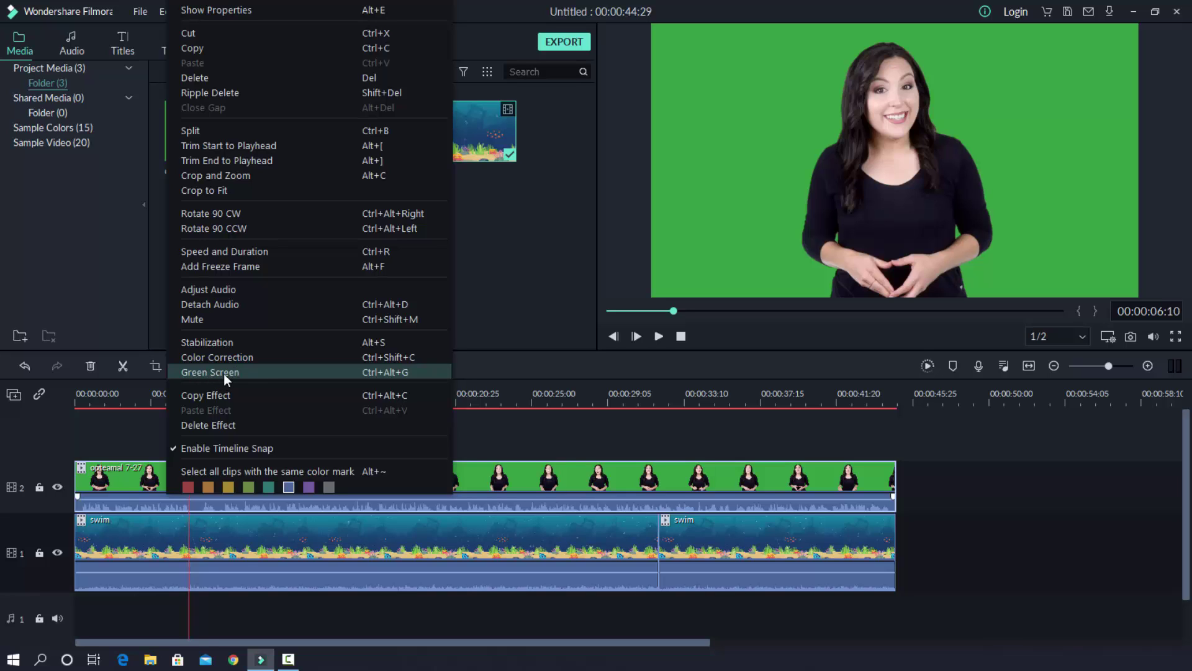
pyautogui.click(124, 426)
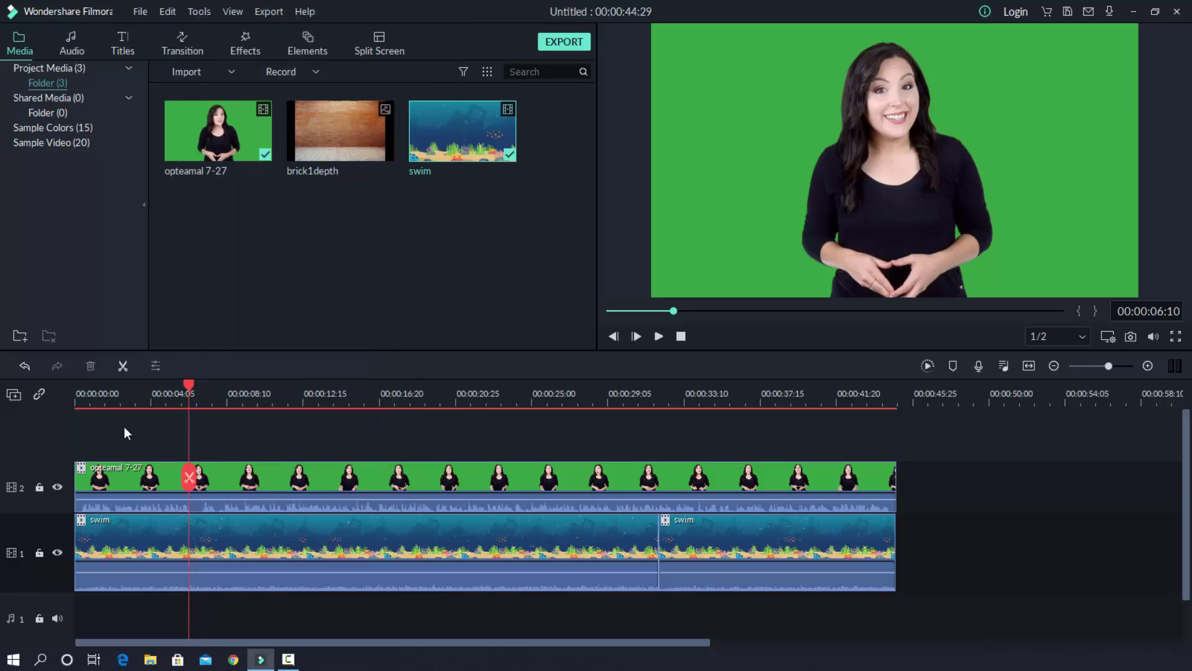
pyautogui.click(160, 481)
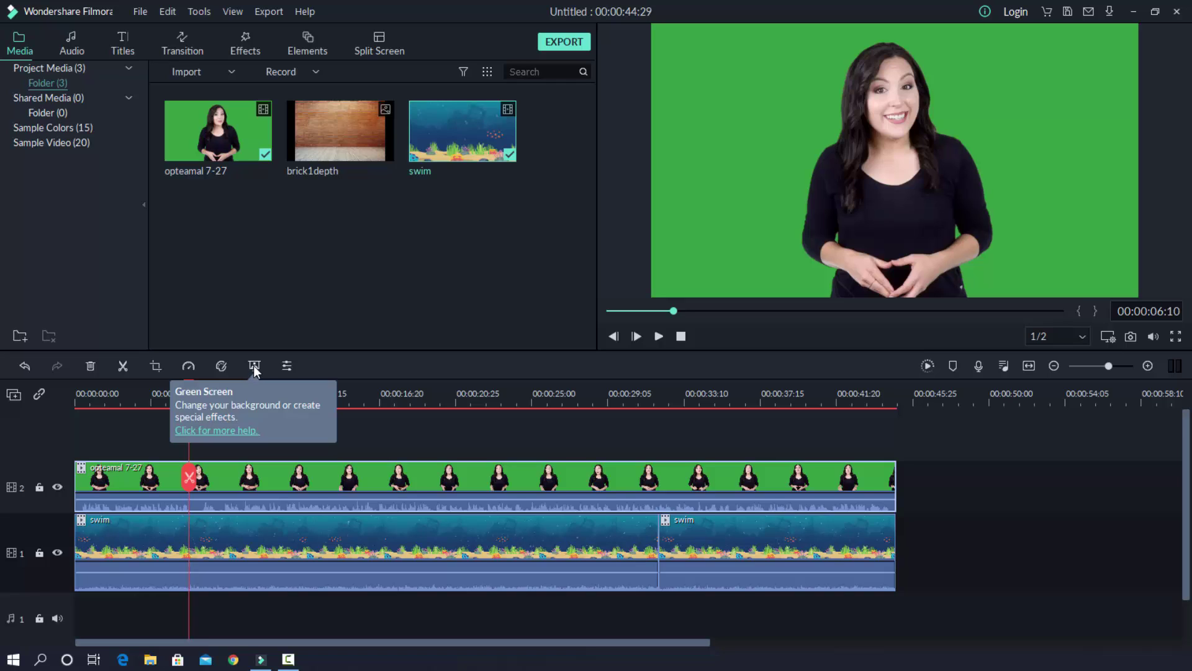
pyautogui.rightClick(221, 473)
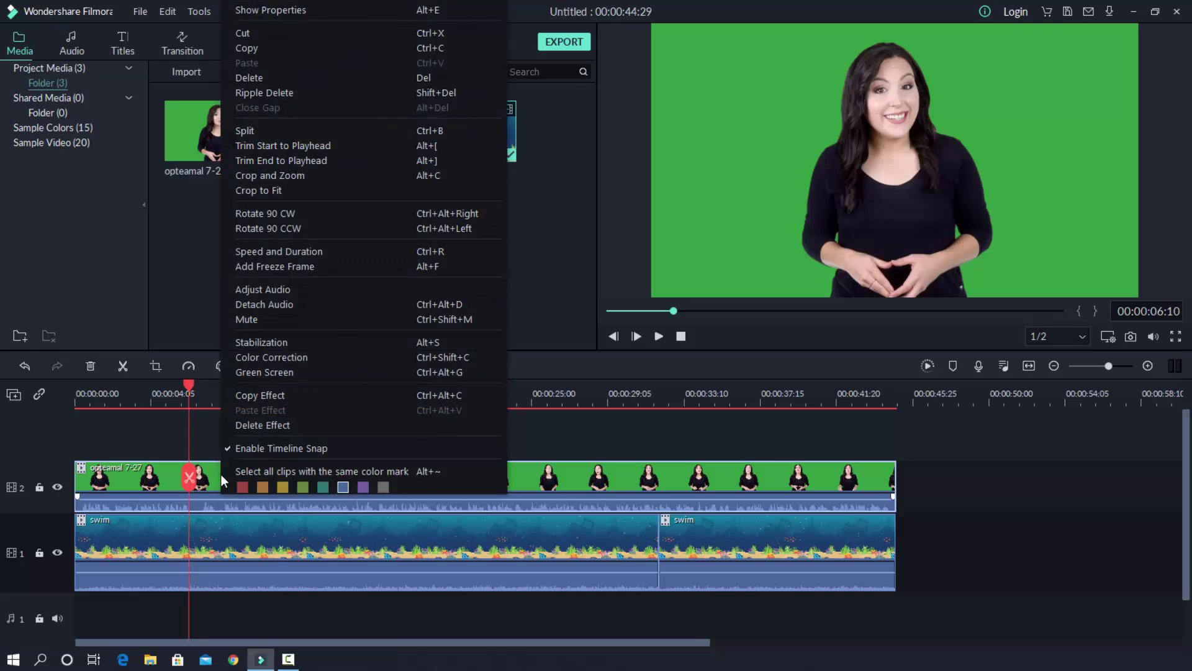
pyautogui.click(281, 375)
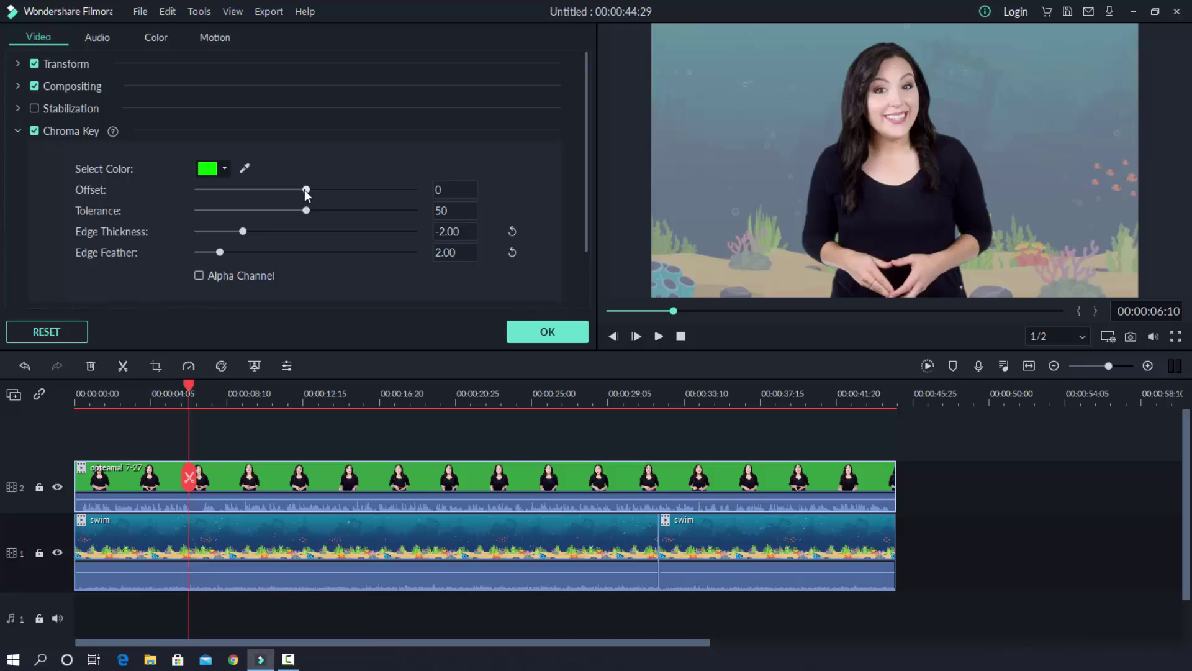
# Refine the chroma key with Offset 10, Tolerance 45, and a higher Edge Thickness and Edge Feather, and apply the settings.
pyautogui.moveTo(305, 190); pyautogui.dragTo(316, 188)
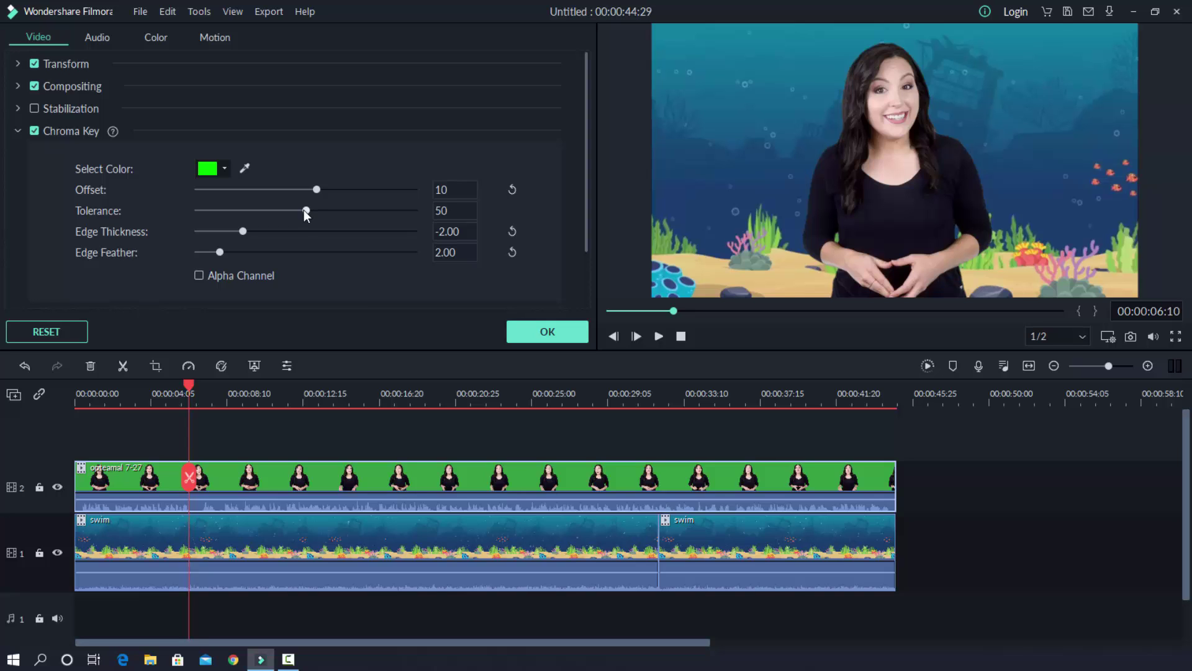
pyautogui.moveTo(304, 210)
pyautogui.mouseDown()
pyautogui.moveTo(330, 209)
pyautogui.moveTo(294, 216)
pyautogui.mouseUp()
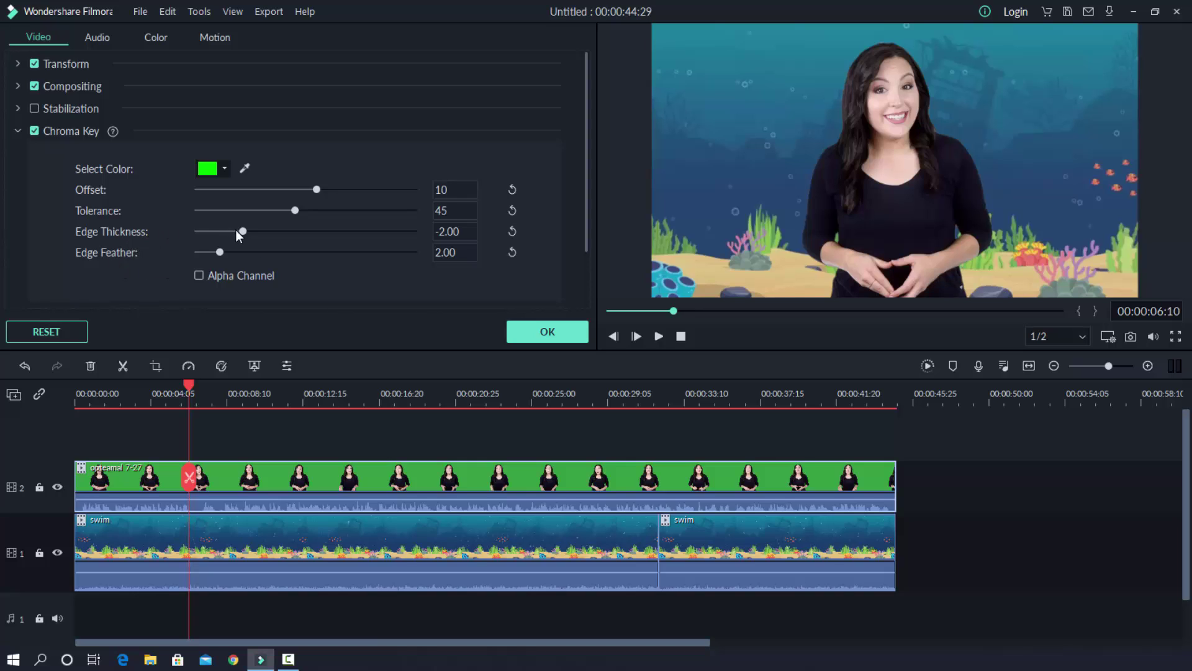
pyautogui.moveTo(240, 230); pyautogui.dragTo(388, 231)
pyautogui.moveTo(363, 230); pyautogui.dragTo(327, 237)
pyautogui.moveTo(219, 253)
pyautogui.mouseDown()
pyautogui.moveTo(208, 253)
pyautogui.moveTo(236, 253)
pyautogui.moveTo(203, 252)
pyautogui.moveTo(380, 253)
pyautogui.moveTo(212, 249)
pyautogui.moveTo(230, 247)
pyautogui.mouseUp()
pyautogui.click(553, 334)
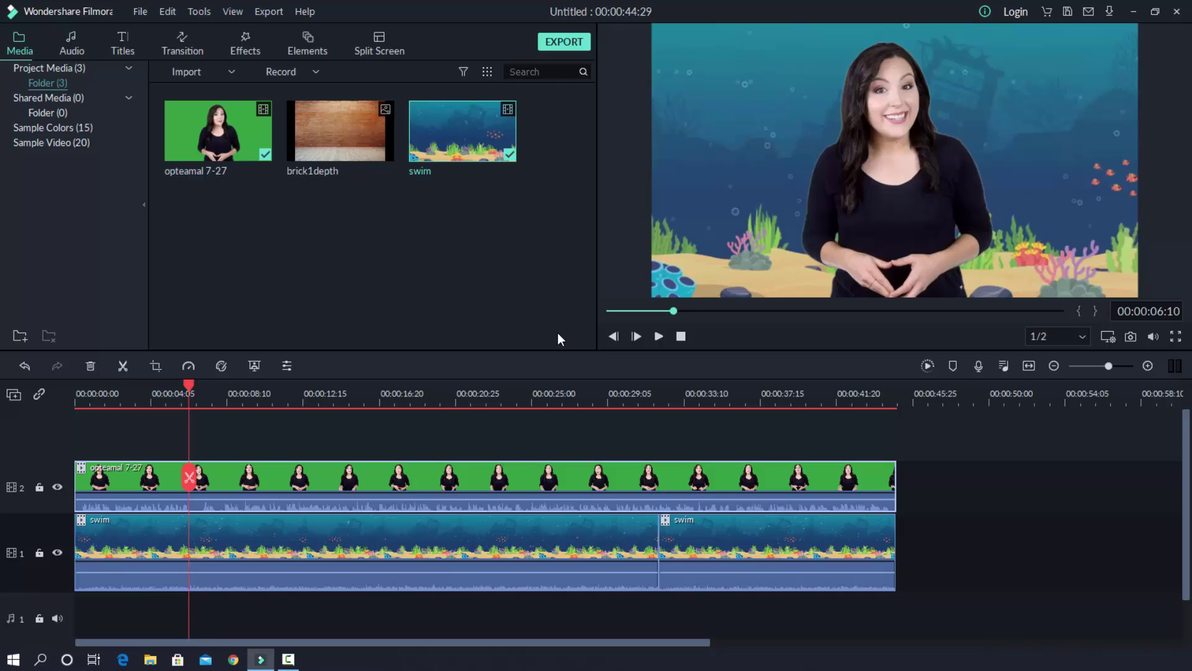
# Play the timeline from the beginning to review the keyed presenter over the underwater background.
pyautogui.click(609, 310)
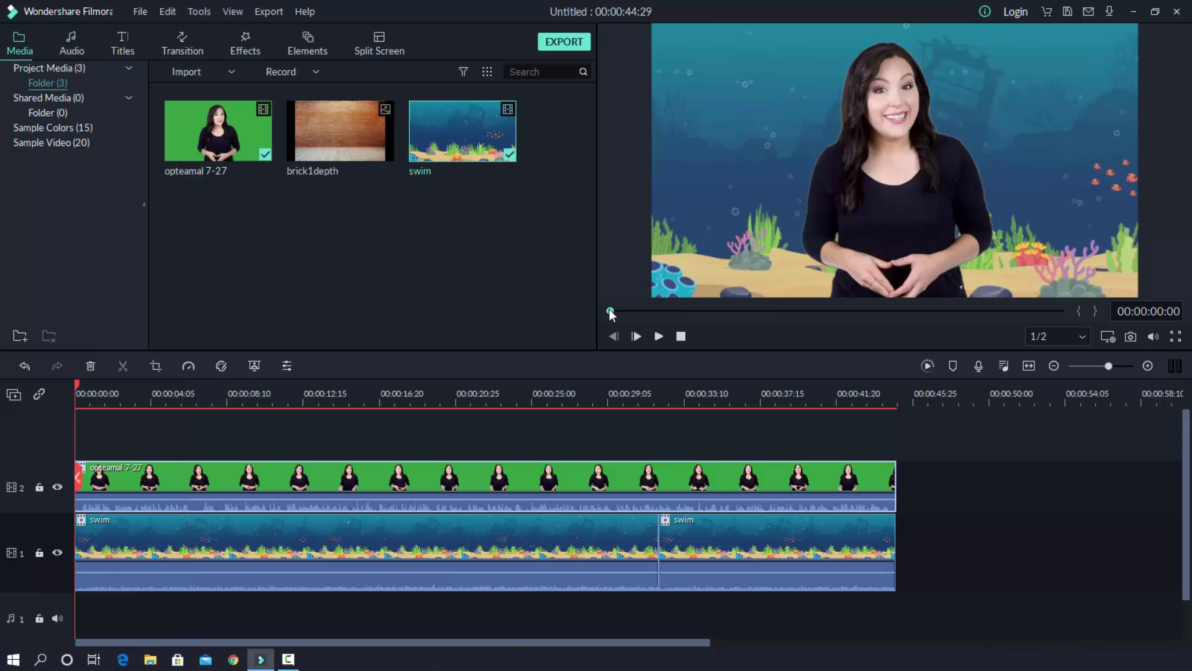
pyautogui.click(658, 336)
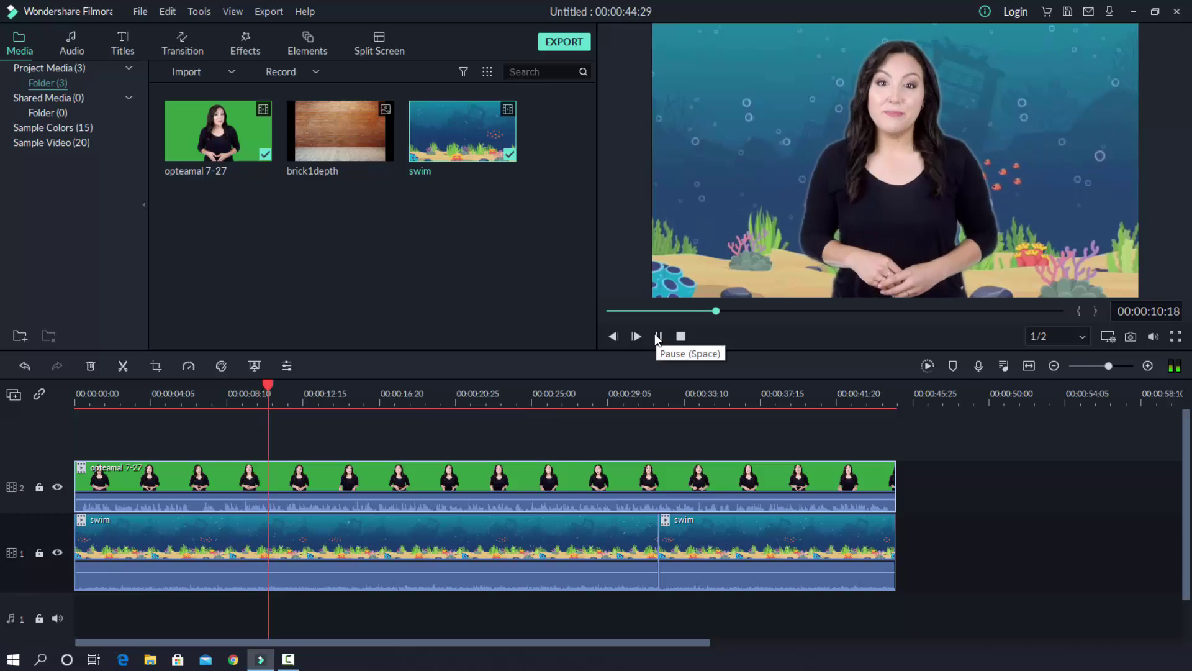
pyautogui.click(658, 336)
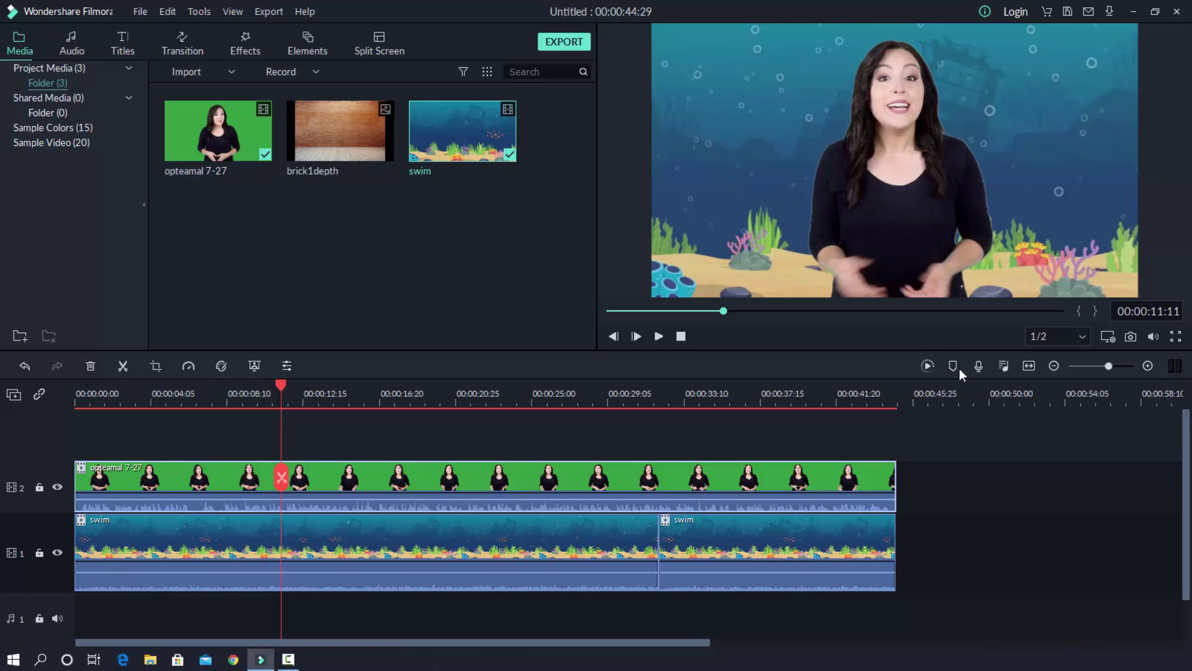
# Replace both swim clips on track 1 with the brick1depth image, extended to match the opteamal 7-27 clip's length.
pyautogui.moveTo(936, 596); pyautogui.dragTo(190, 540)
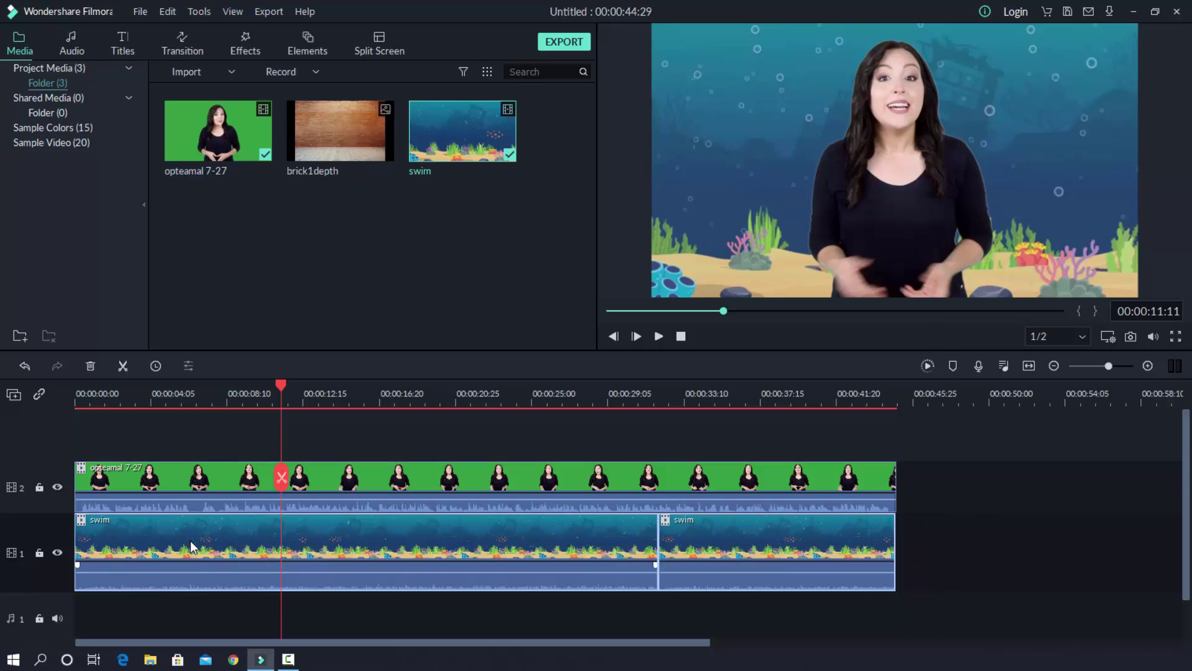
pyautogui.press('Delete')
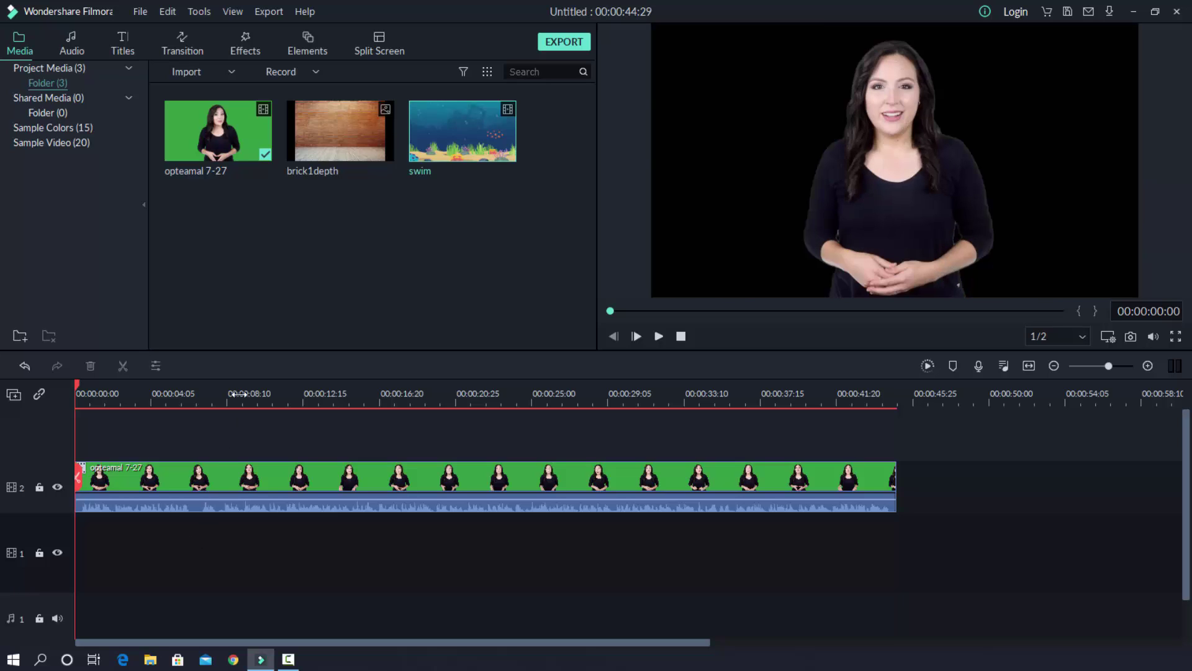
pyautogui.click(321, 144)
pyautogui.moveTo(319, 140); pyautogui.dragTo(72, 533)
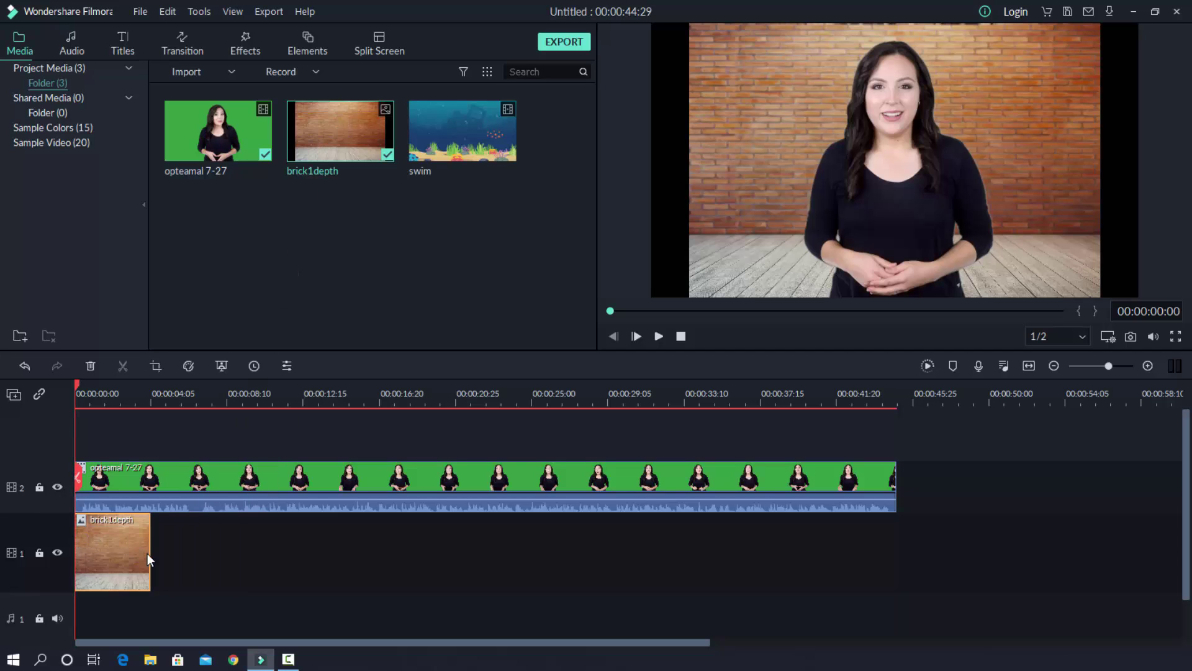
pyautogui.moveTo(149, 559); pyautogui.dragTo(896, 587)
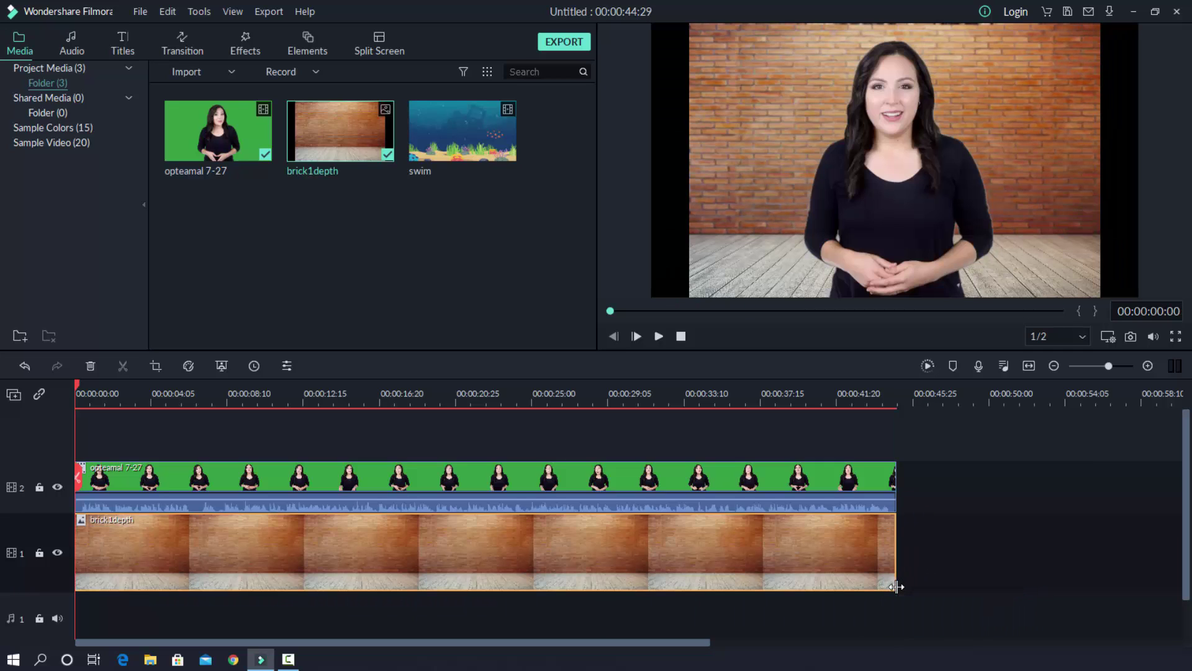
# Apply Crop to Fit to the brick1depth image so it fills the frame, and play back the composite.
pyautogui.rightClick(574, 551)
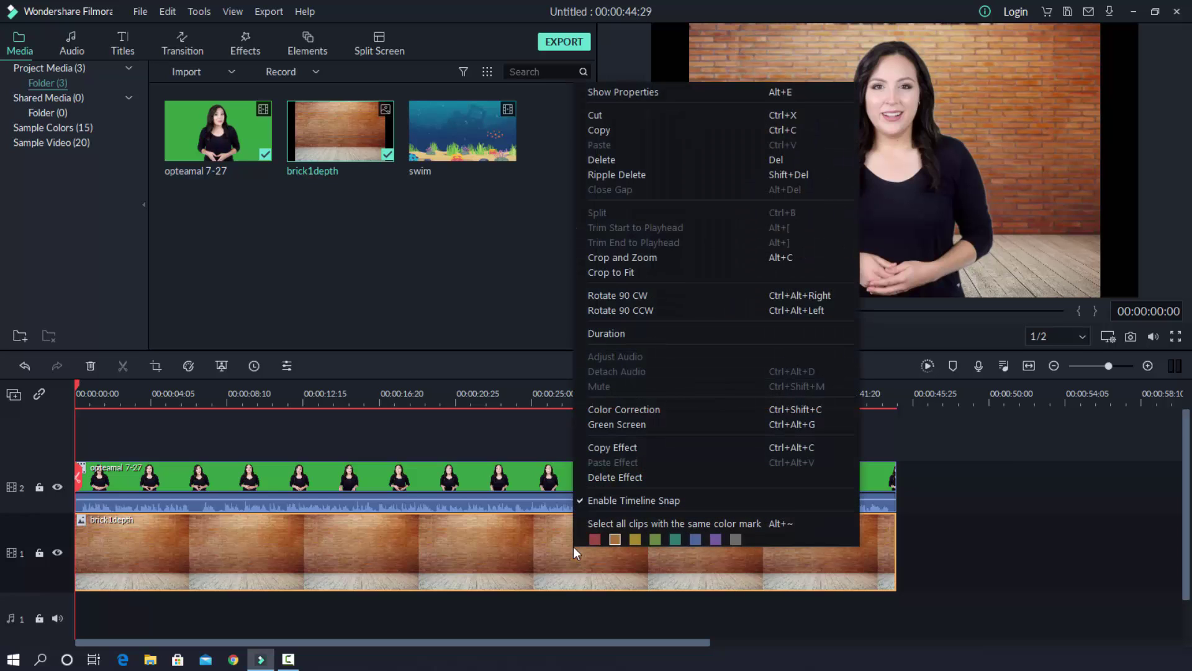
pyautogui.click(597, 269)
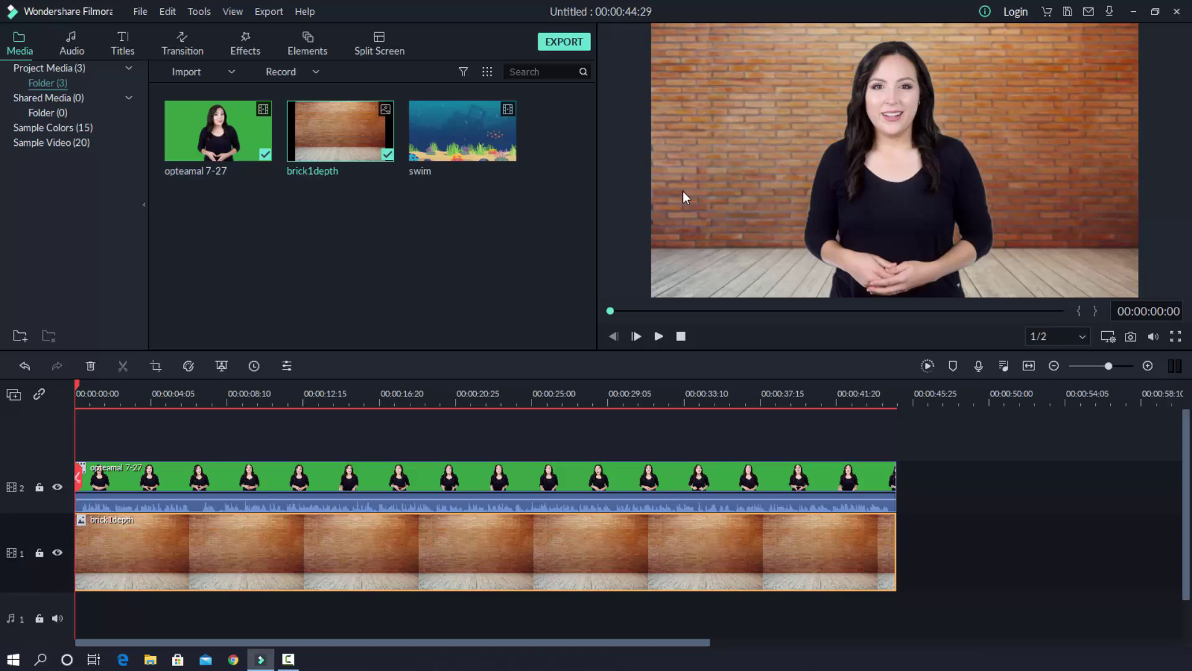
pyautogui.click(658, 338)
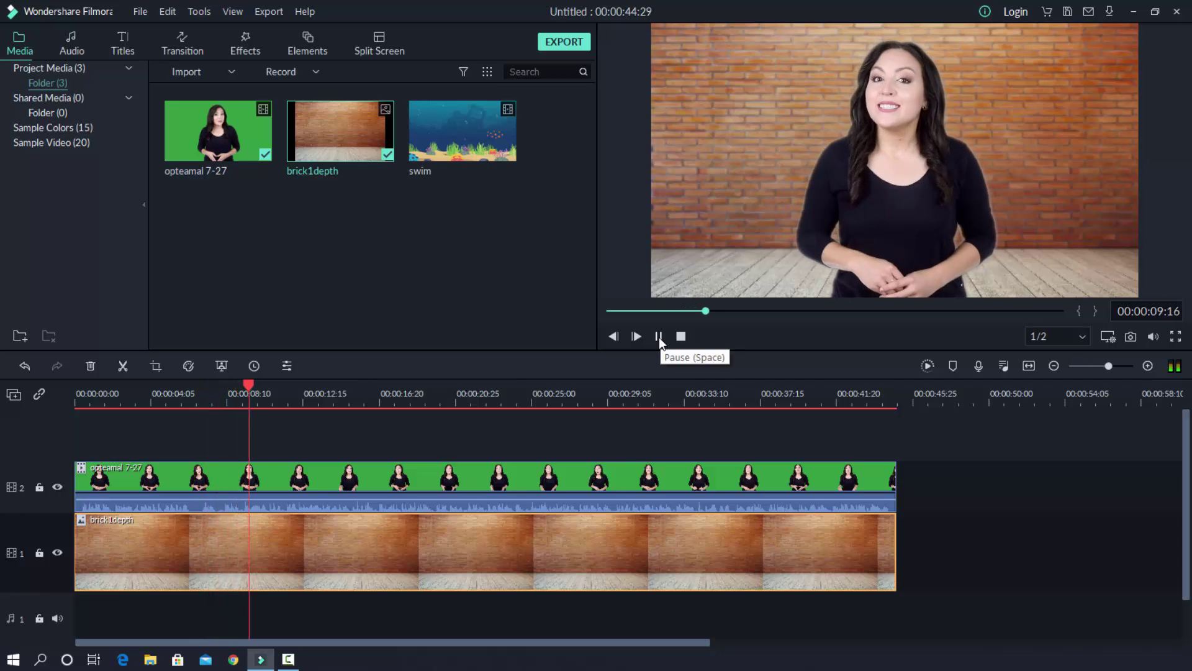
pyautogui.click(658, 336)
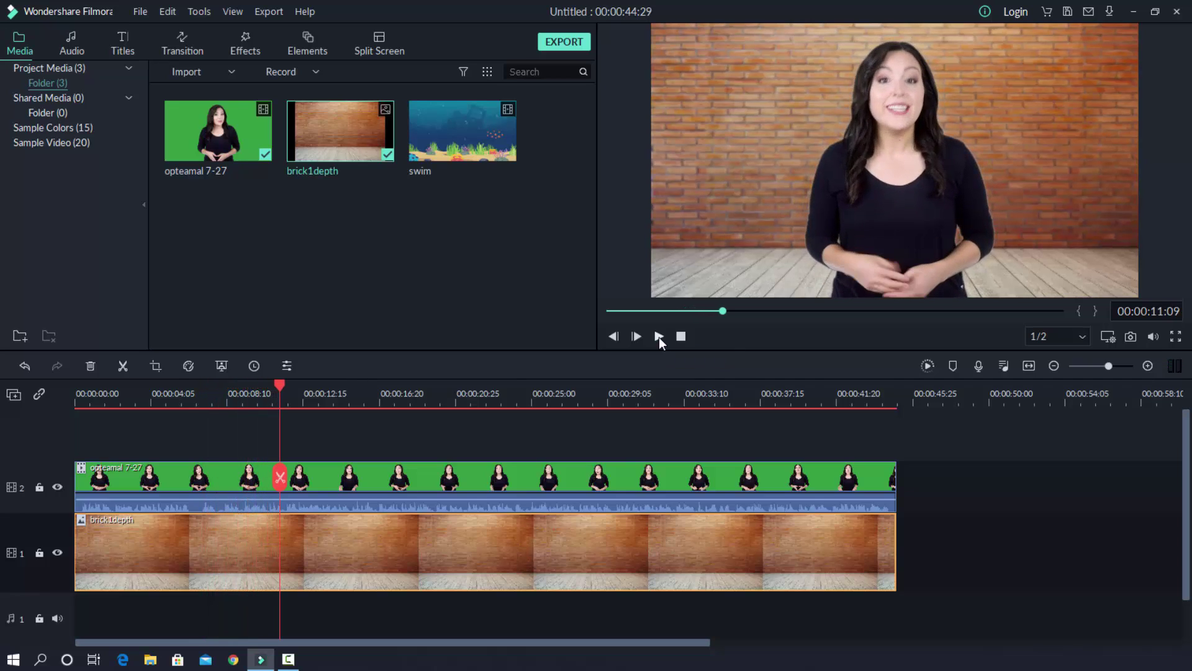